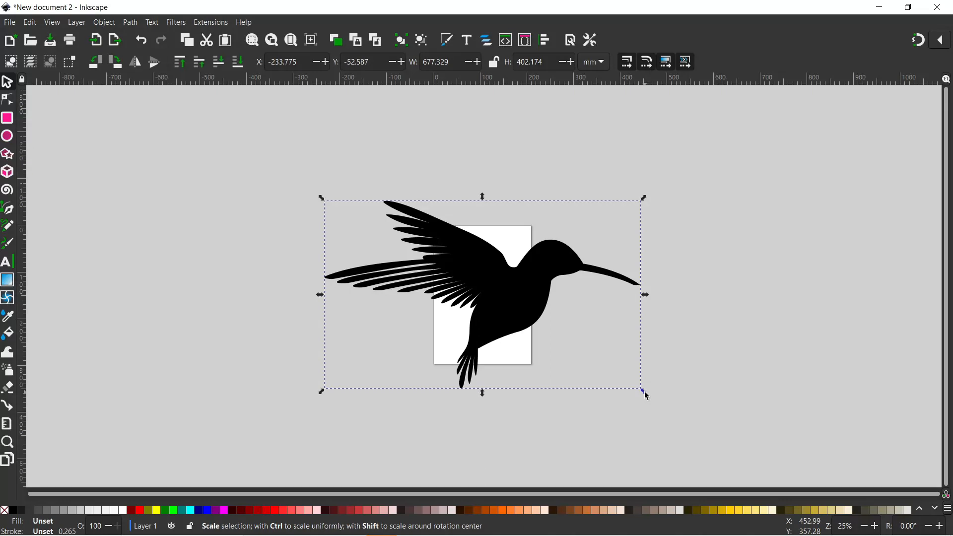
- Scale the hummingbird silhouette down to about 144 × 86 mm and place it on the page
drag(647, 396, 479, 294)
drag(533, 333, 489, 300)
key(5)
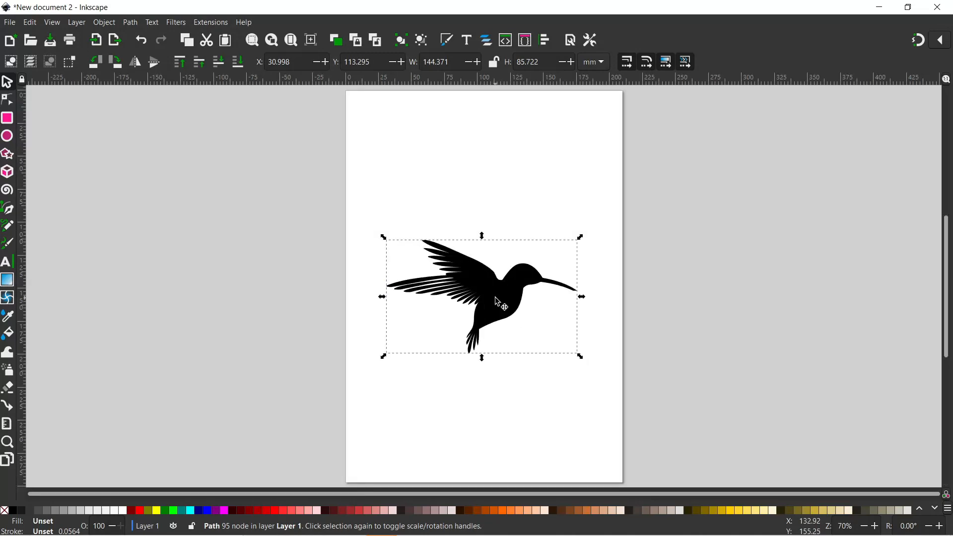
key(plus)
key(plus)
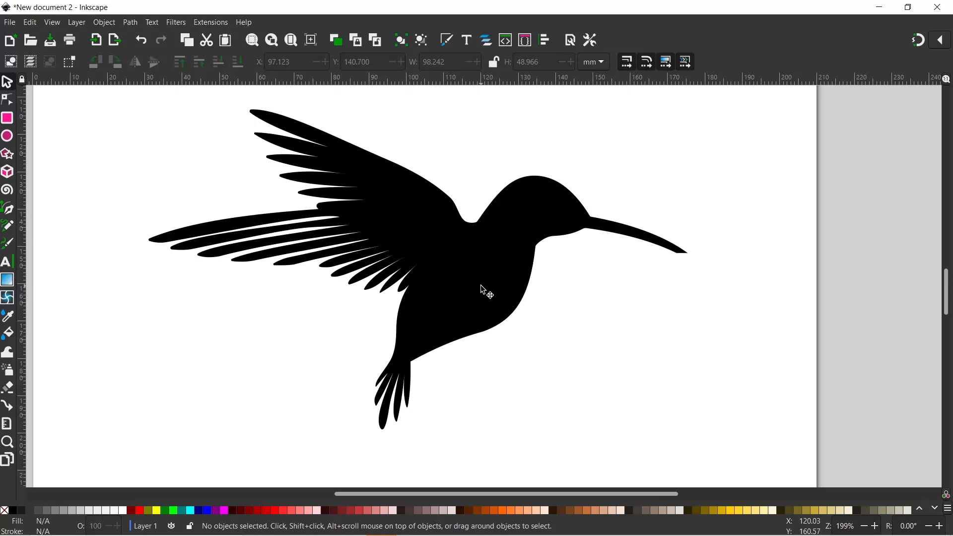
- Add two separate texts, 'Humming' and 'Bird', stacked one above the other below the bird
click(7, 263)
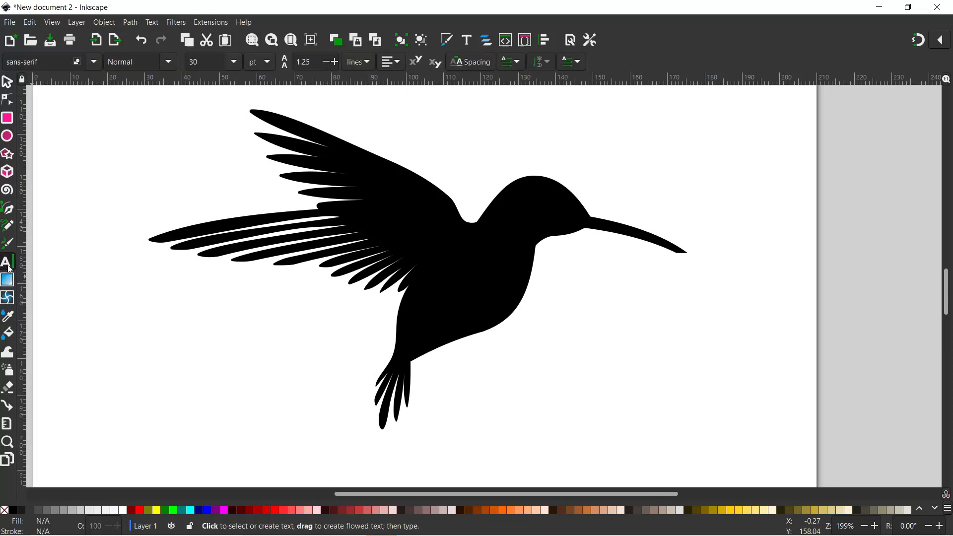
click(522, 349)
text(Humming)
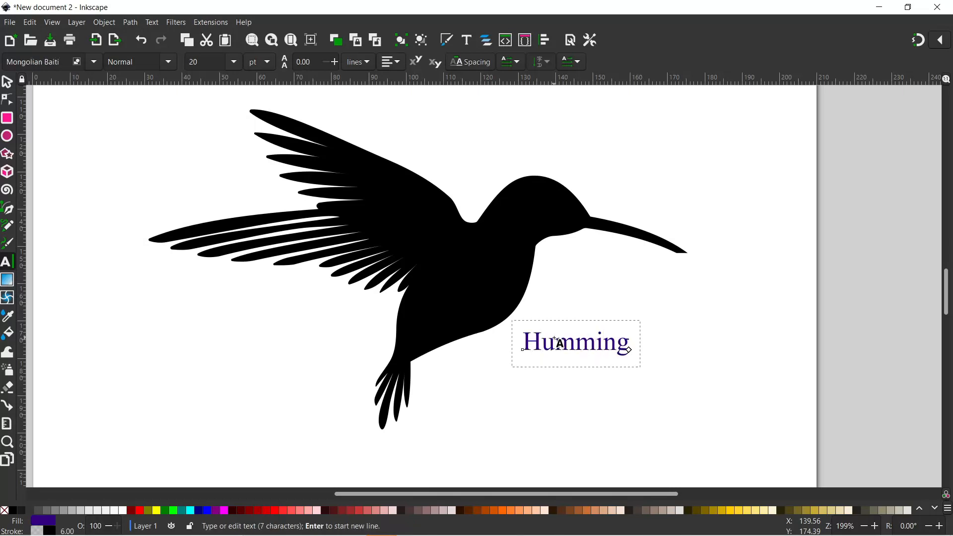
click(529, 408)
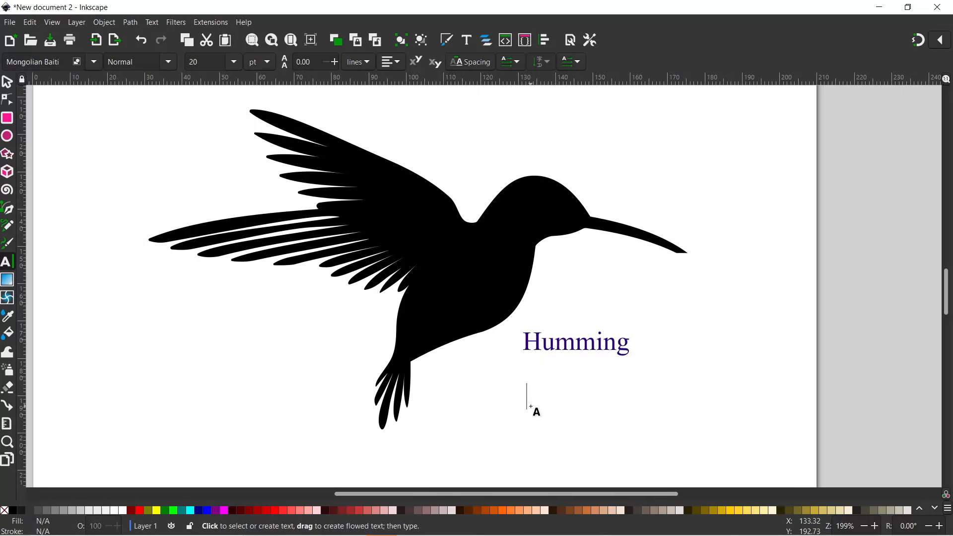
text(Bird)
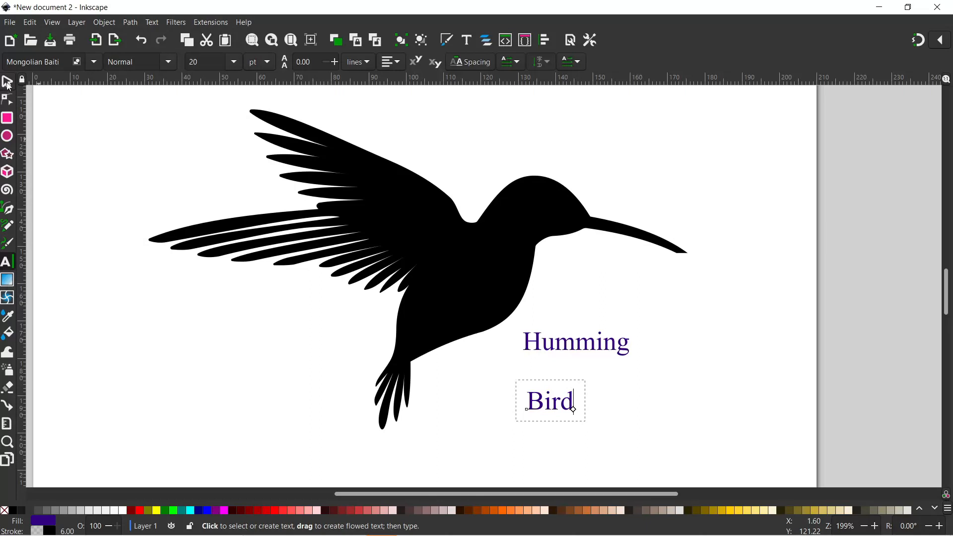
click(8, 83)
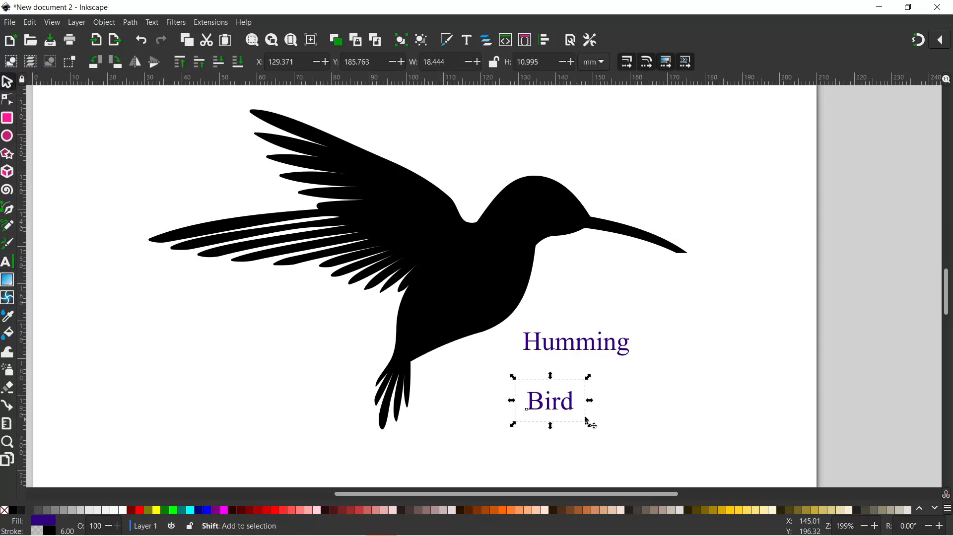
- Enlarge both words proportionally to about 58 pt and move them over the bird's body
shift+click(582, 347)
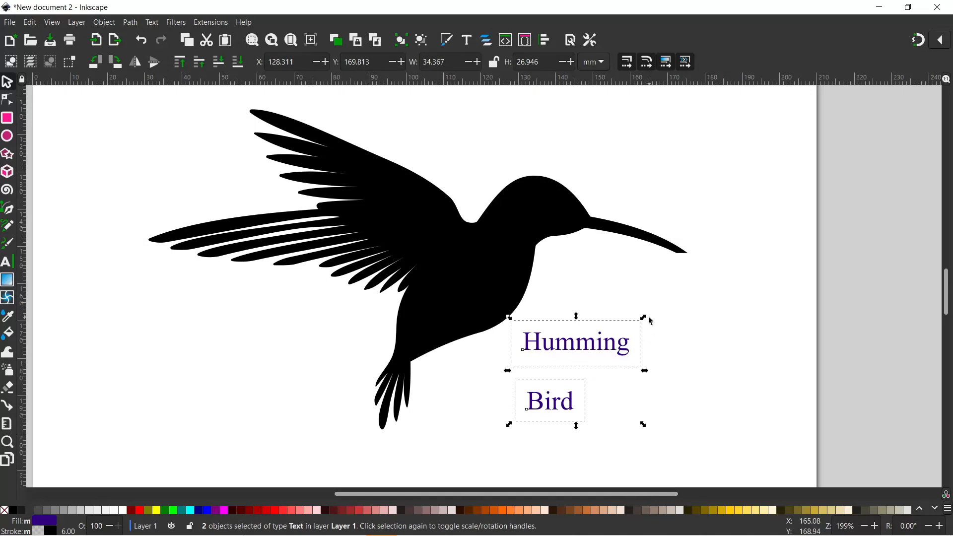
key(ctrl)
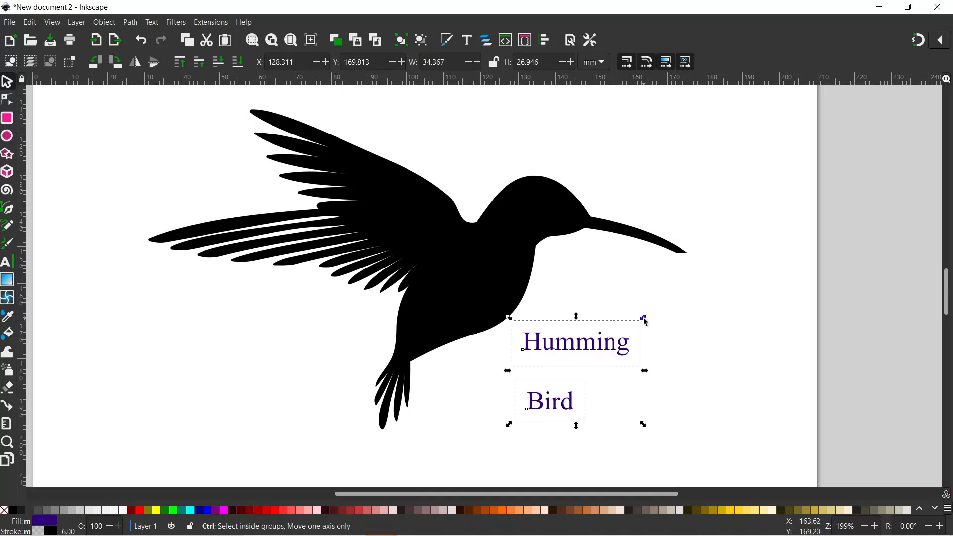
drag(644, 317, 906, 111)
drag(716, 195, 597, 297)
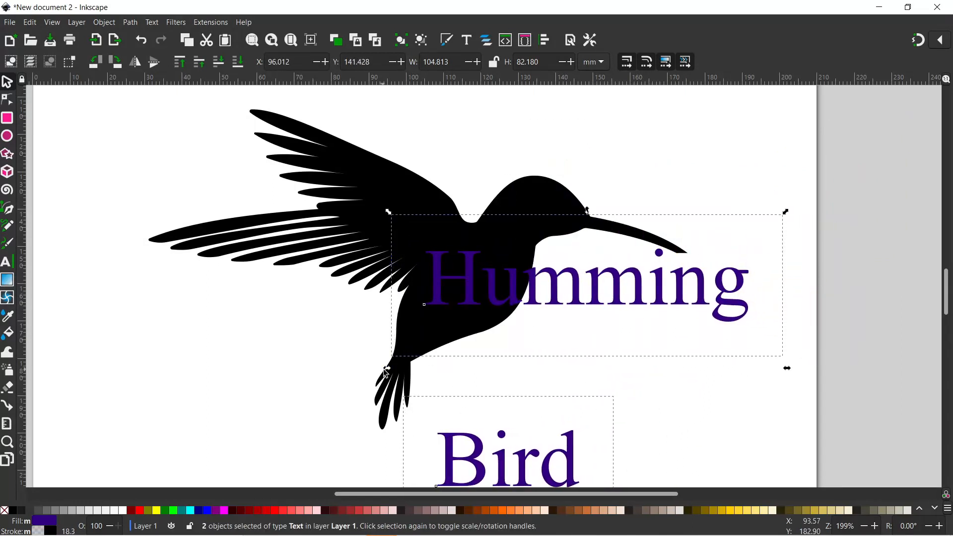
drag(387, 374, 403, 370)
drag(565, 299, 557, 292)
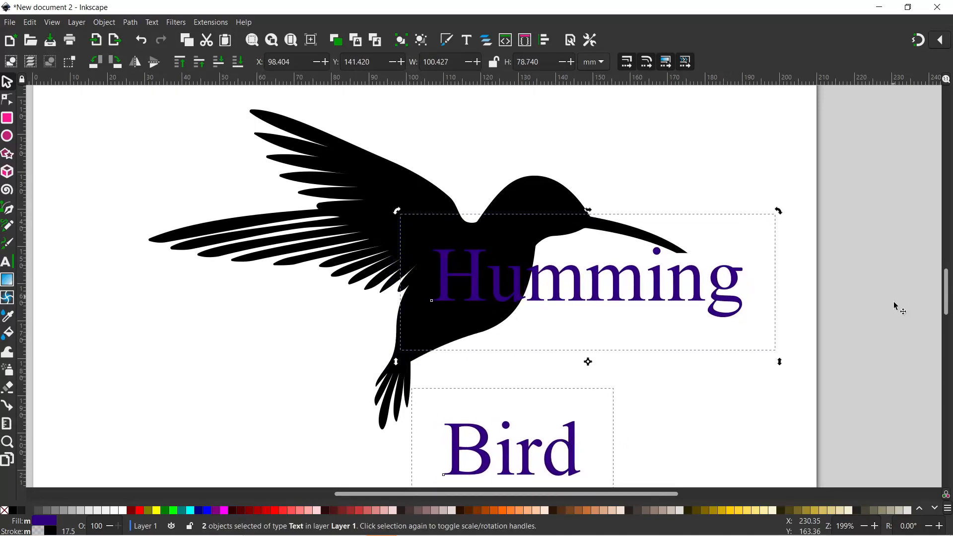
- Move 'Bird' up so it sits directly beneath 'Humming'
click(907, 451)
drag(566, 454, 570, 347)
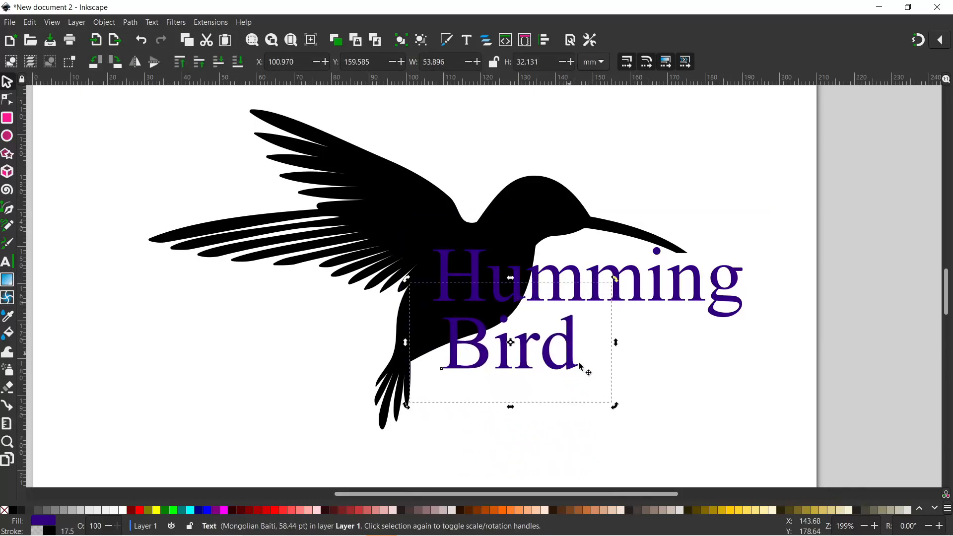
click(856, 195)
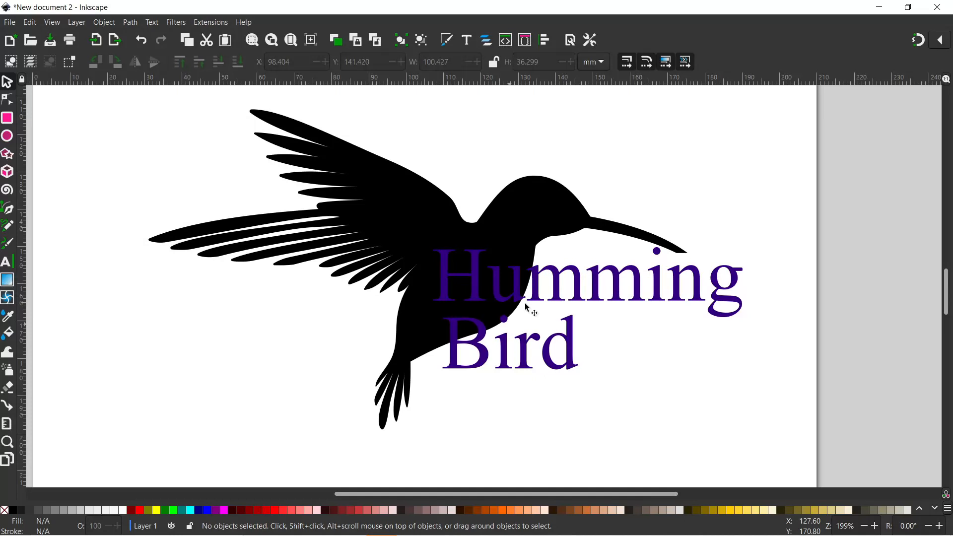
click(540, 278)
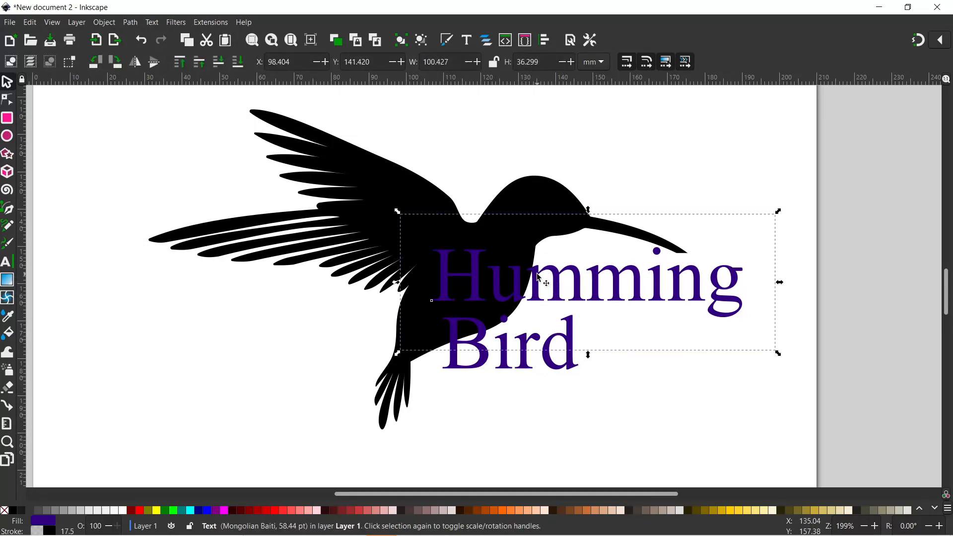
- Merge 'Humming' with the bird silhouette using Path > Exclusion
shift+click(534, 197)
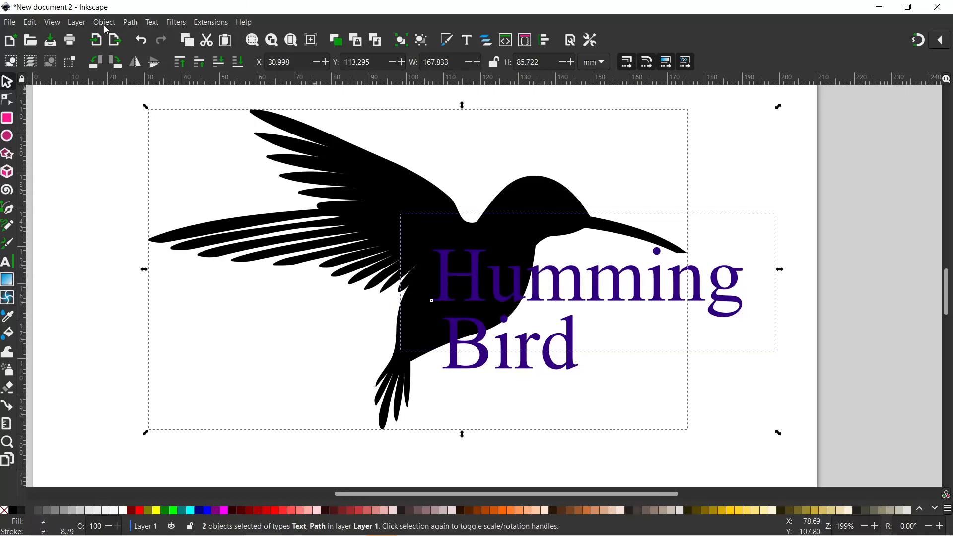
click(130, 23)
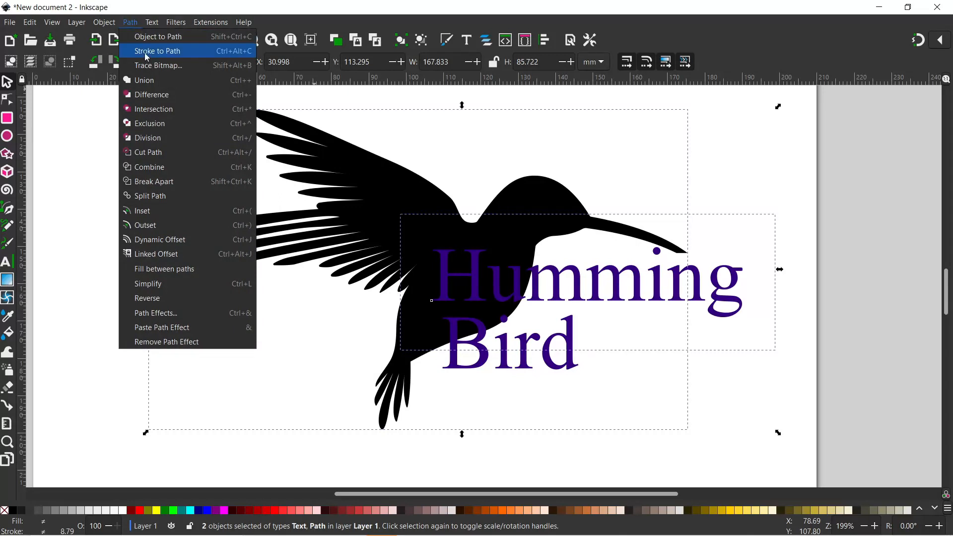
click(151, 124)
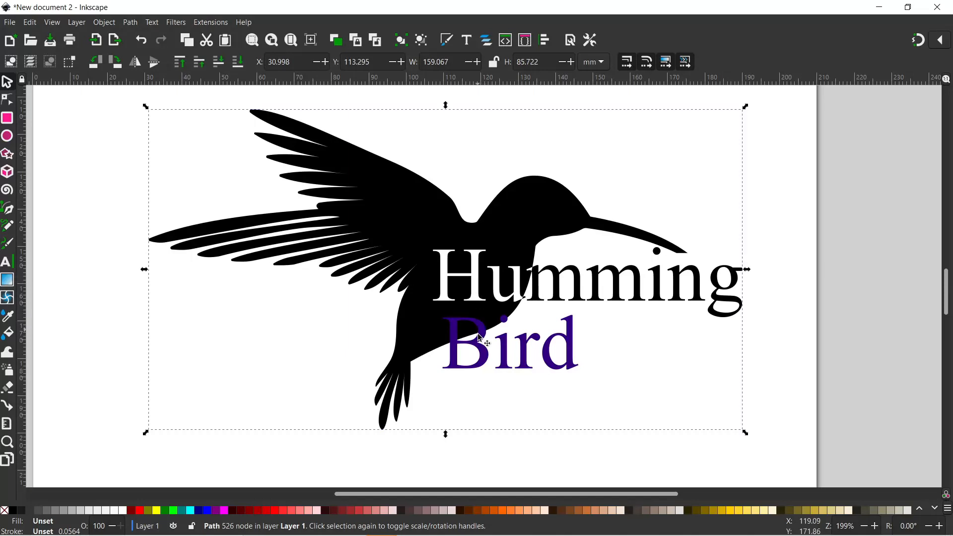
- Combine 'Bird' into the bird path with Path > Combine and shift the result slightly left
shift+click(505, 362)
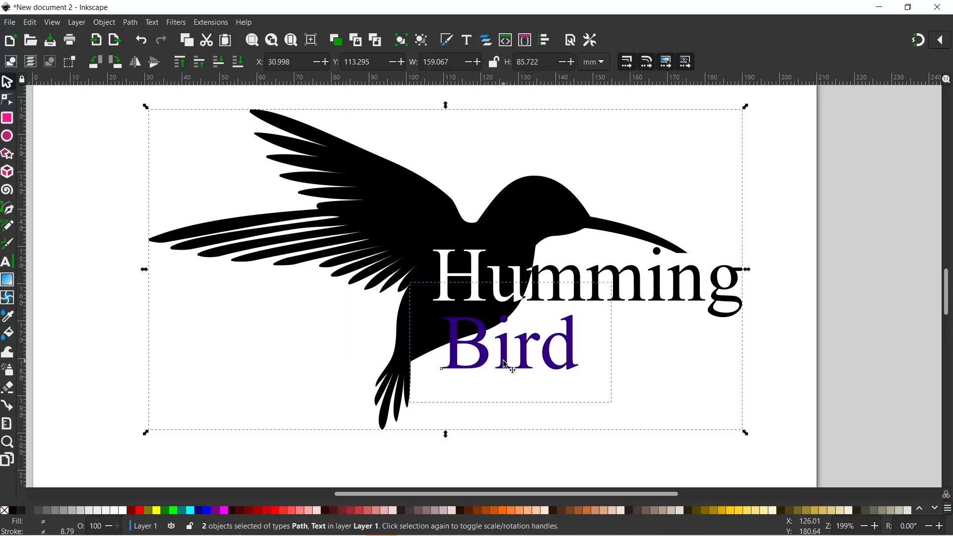
click(133, 24)
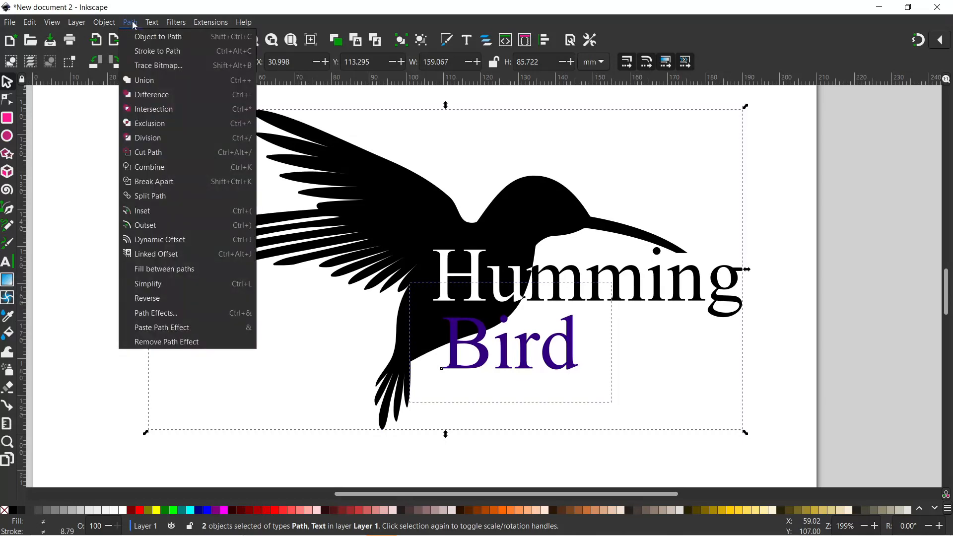
click(162, 168)
drag(524, 274, 461, 292)
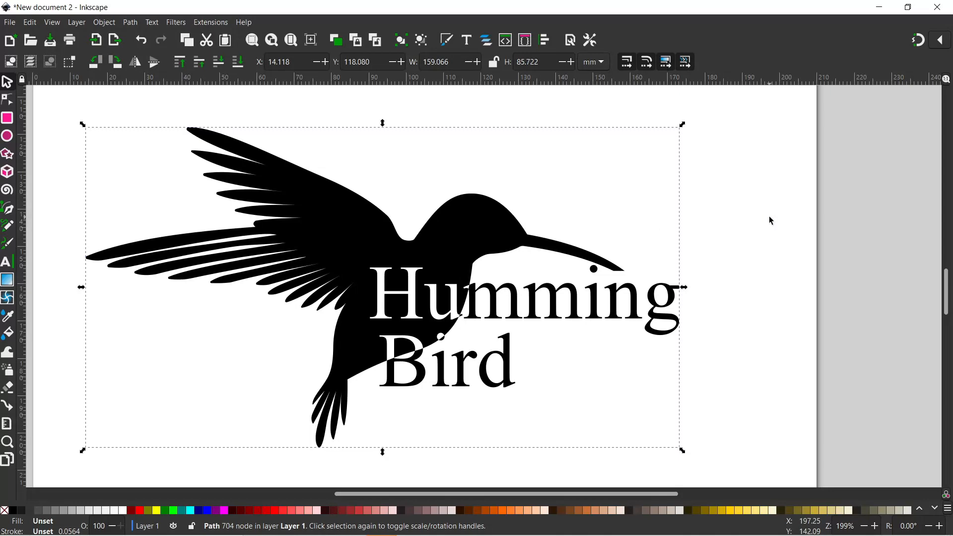
drag(760, 220, 445, 217)
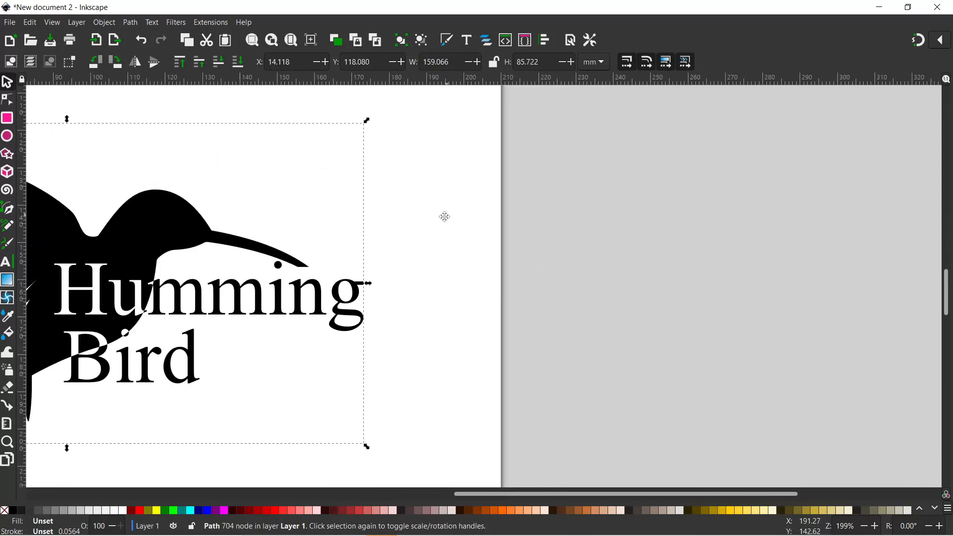
- Reposition the combined bird-and-text path to X 18.504, fully inside the page
drag(159, 234, 278, 244)
drag(394, 218, 745, 224)
drag(664, 266, 558, 257)
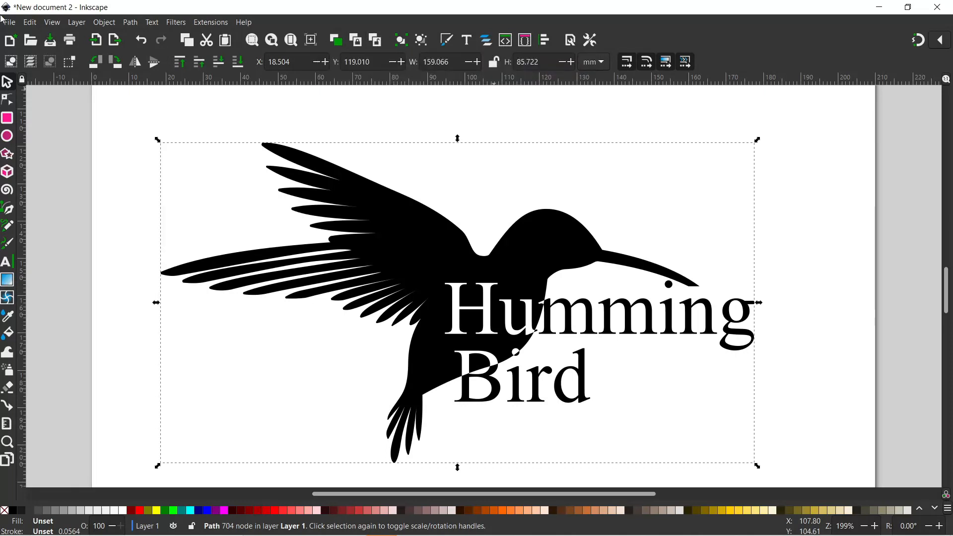
click(53, 22)
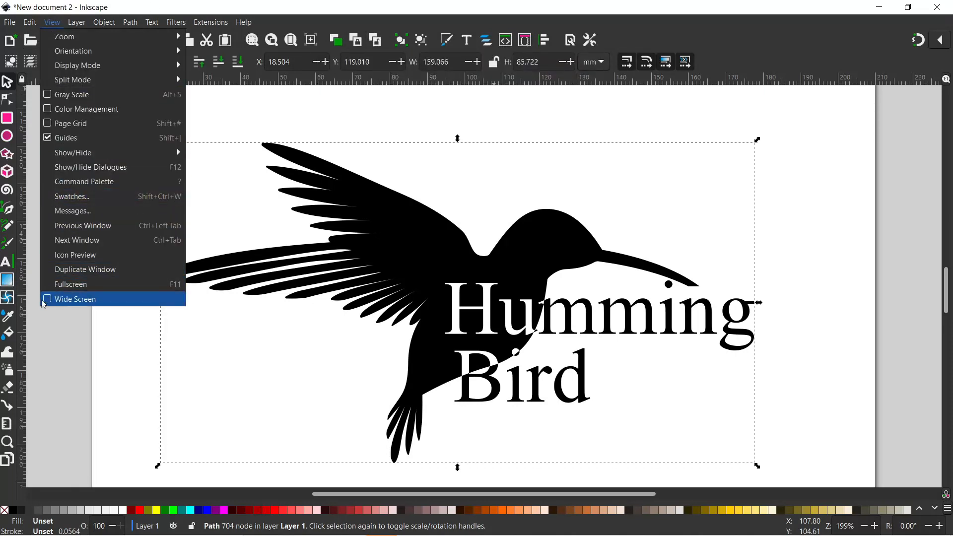
click(267, 94)
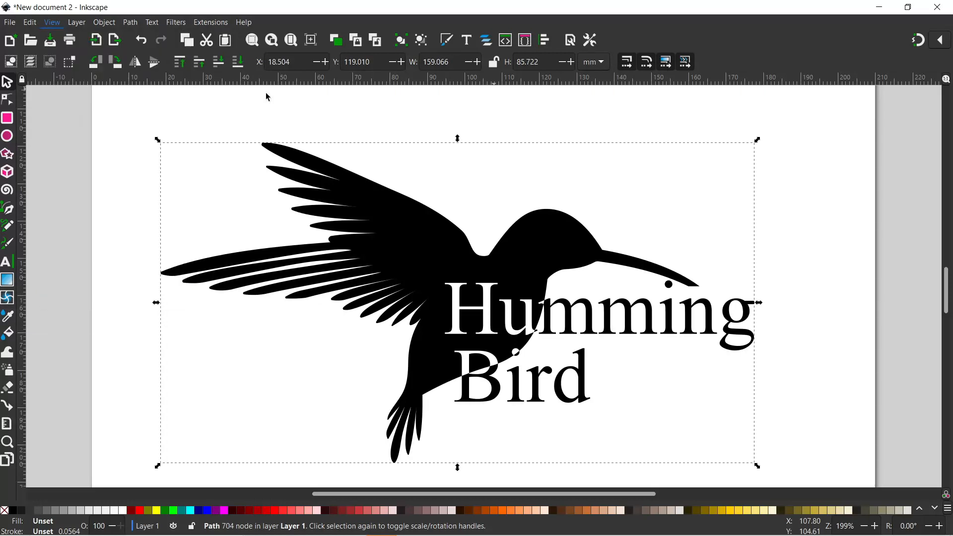
- Give the merged path a linear gradient fill fading from black to transparent
click(450, 42)
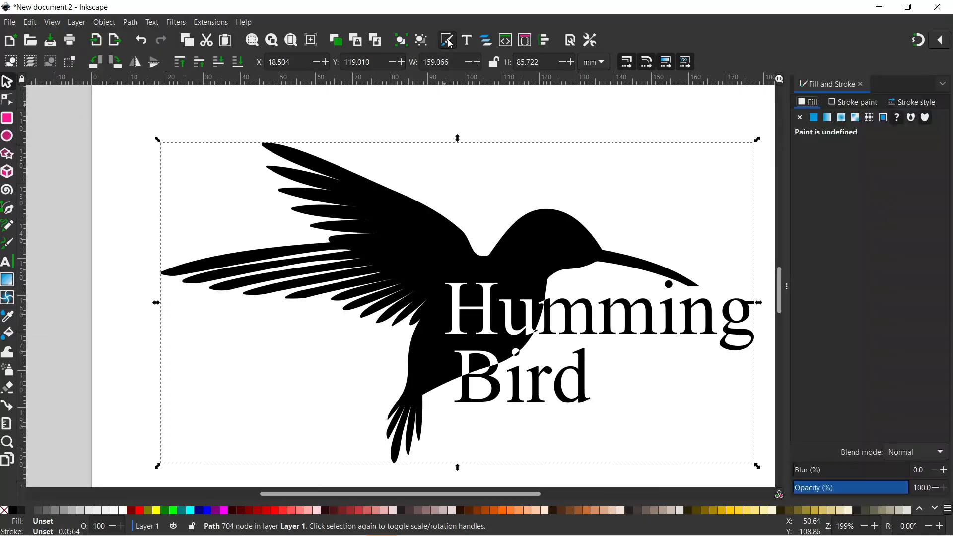
click(828, 118)
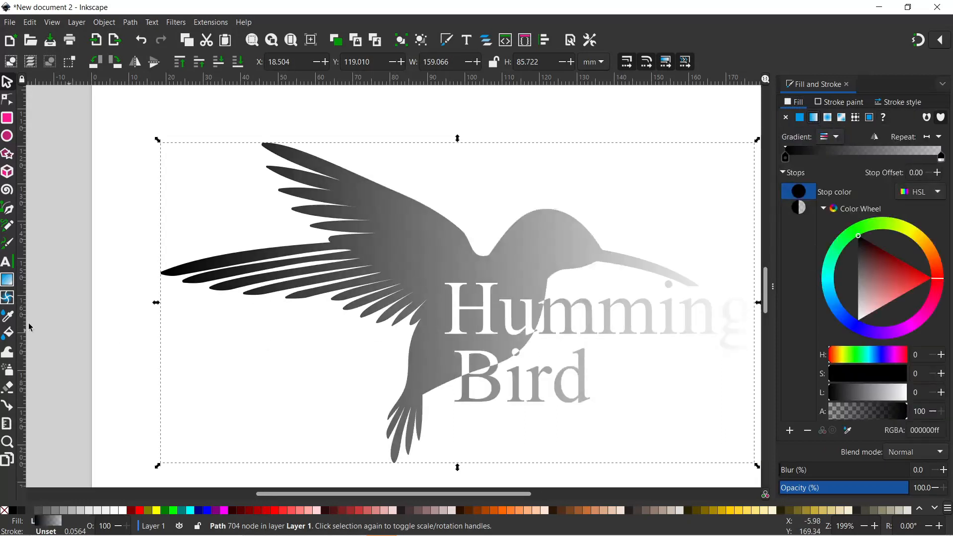
click(7, 281)
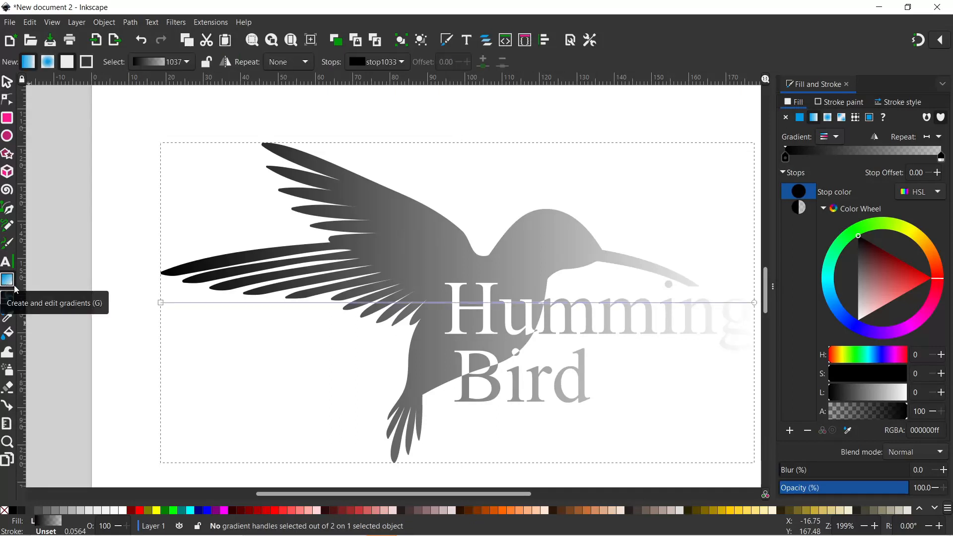
- Set the gradient's start stop to deep purple #330080 and end stop to magenta #AA0088
drag(467, 251, 410, 246)
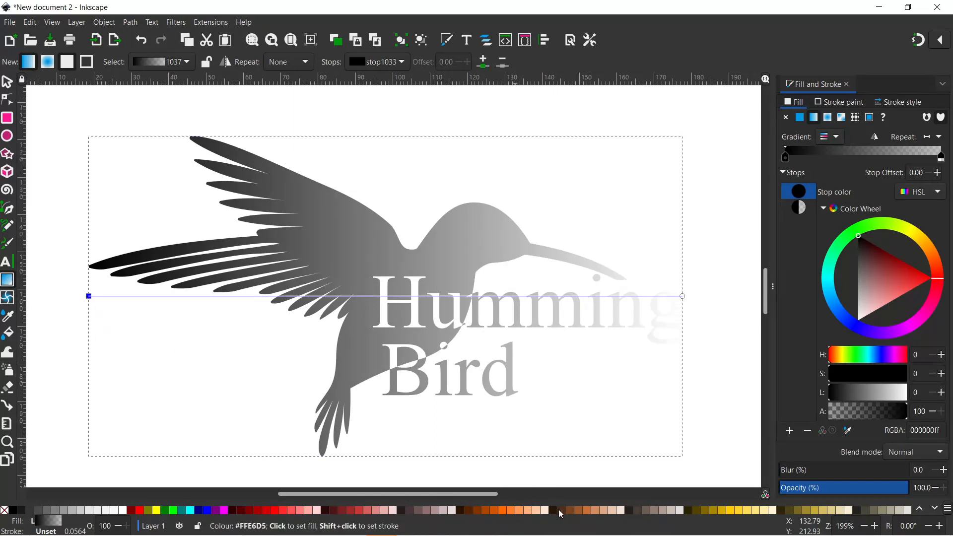
click(935, 509)
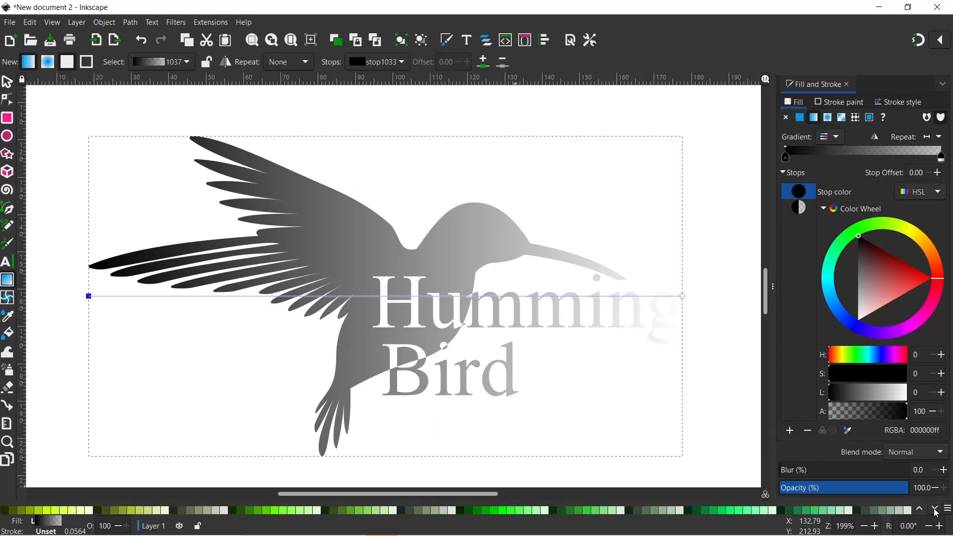
click(935, 509)
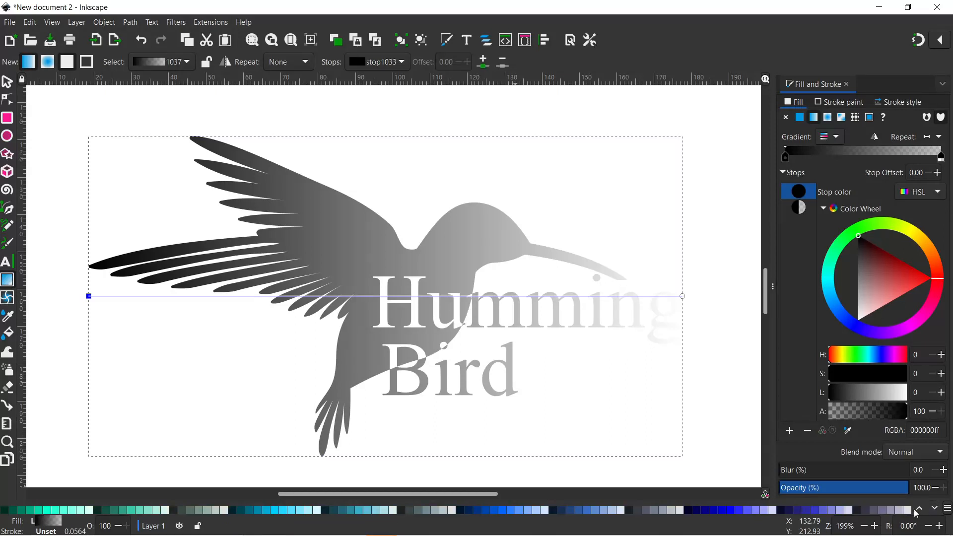
click(920, 511)
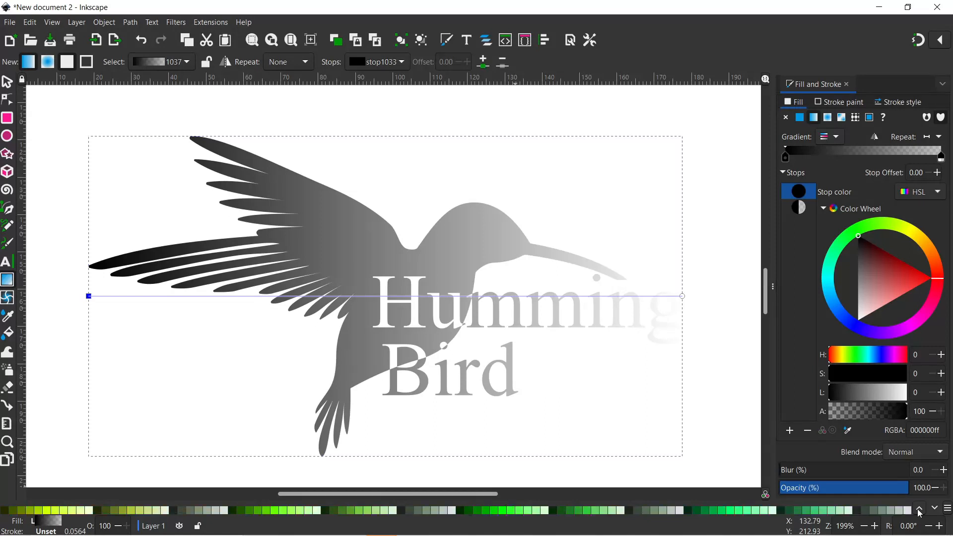
click(935, 509)
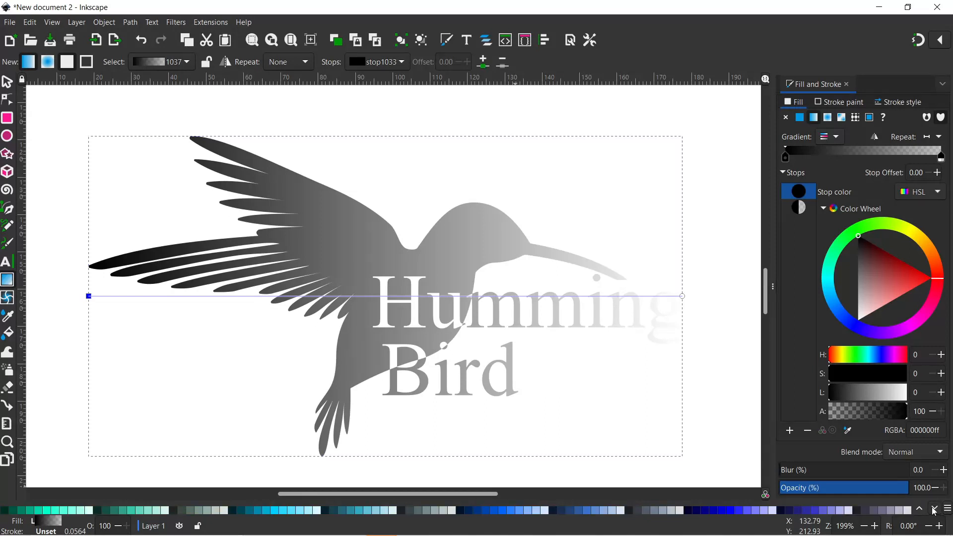
click(935, 510)
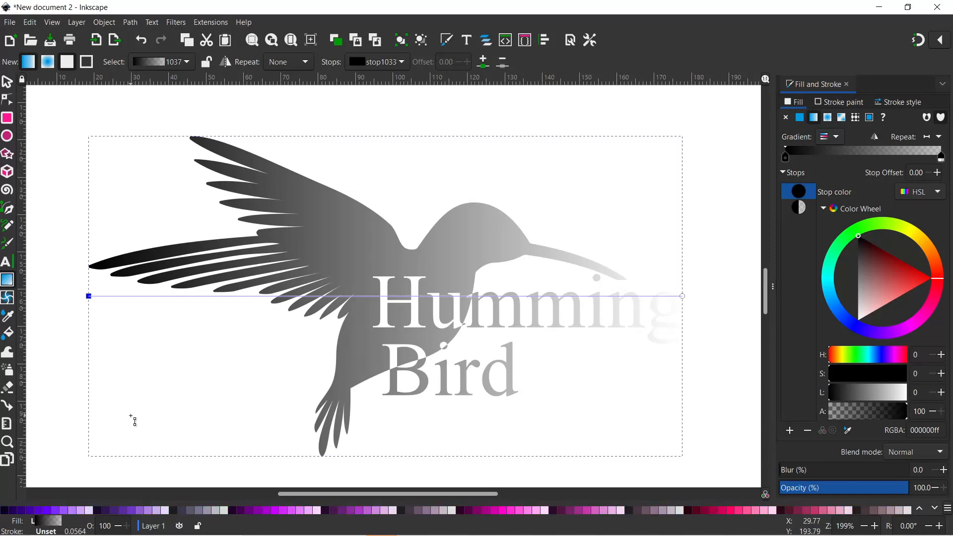
click(23, 507)
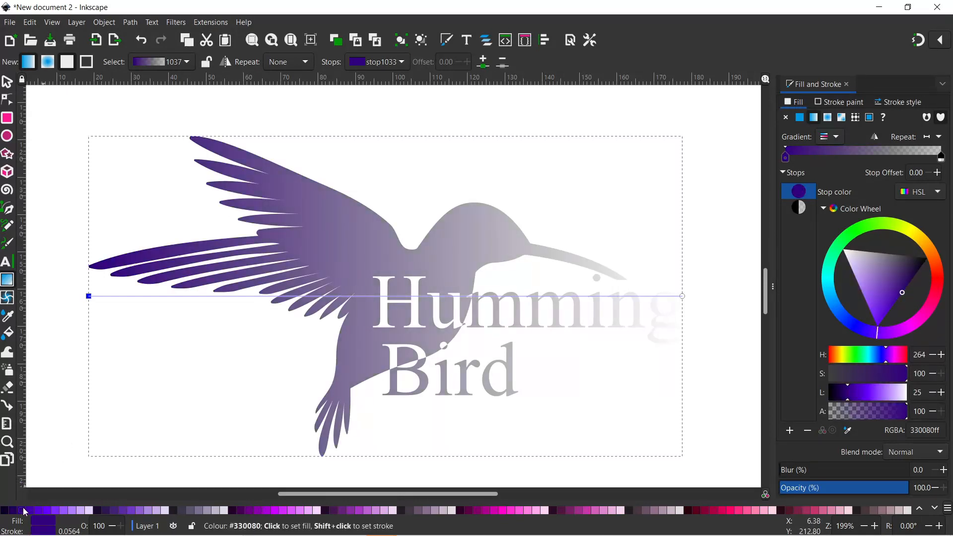
click(683, 297)
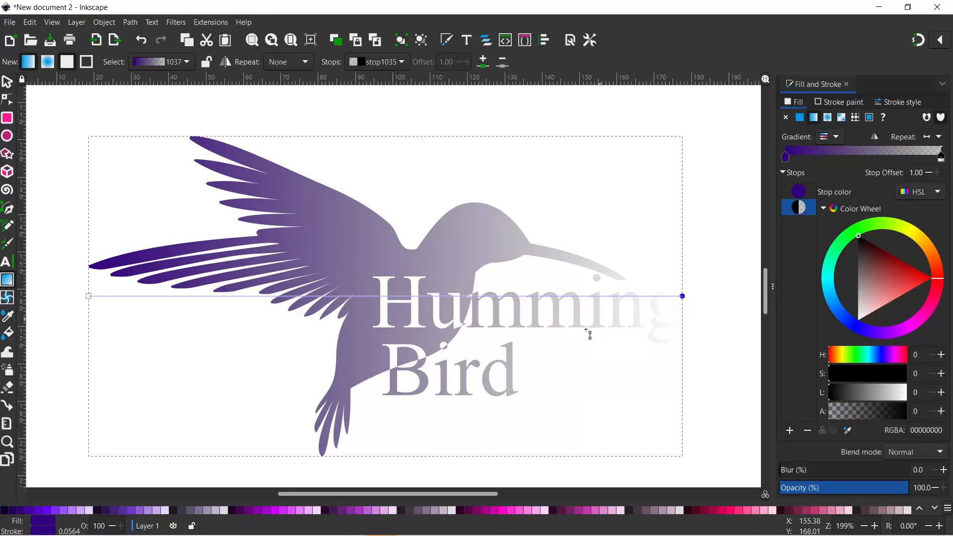
click(486, 508)
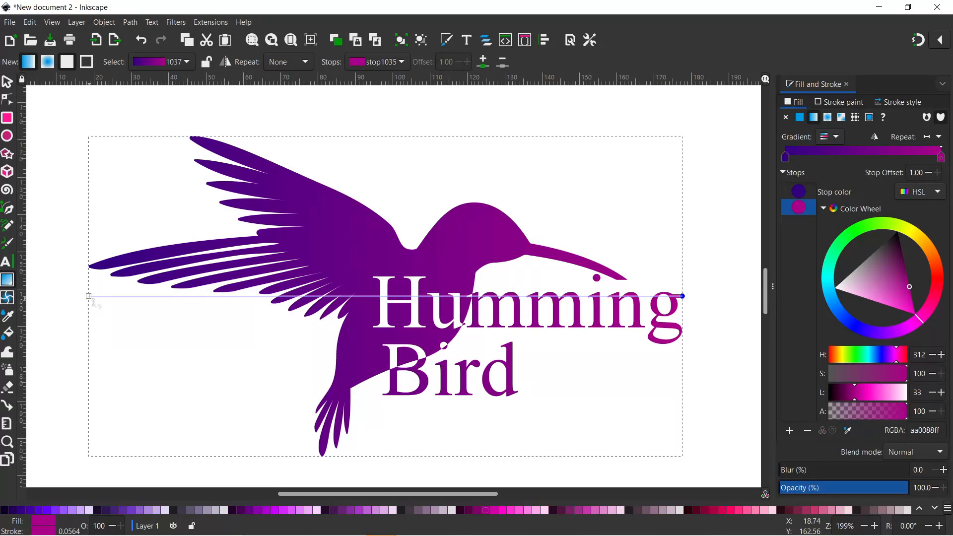
- Drag the gradient from top-left to bottom-right for a diagonal blend, then deselect to review
drag(89, 296, 88, 285)
drag(106, 197, 115, 164)
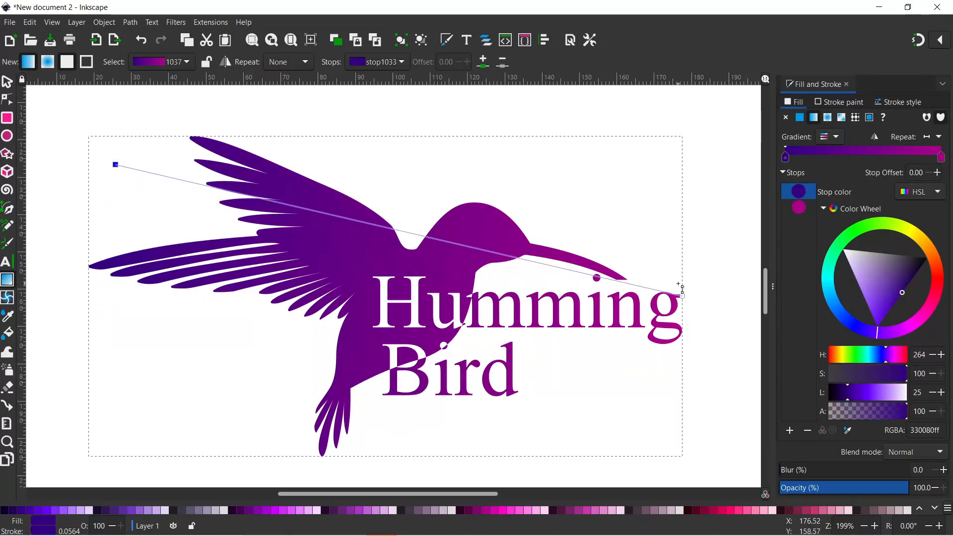
drag(684, 297, 725, 422)
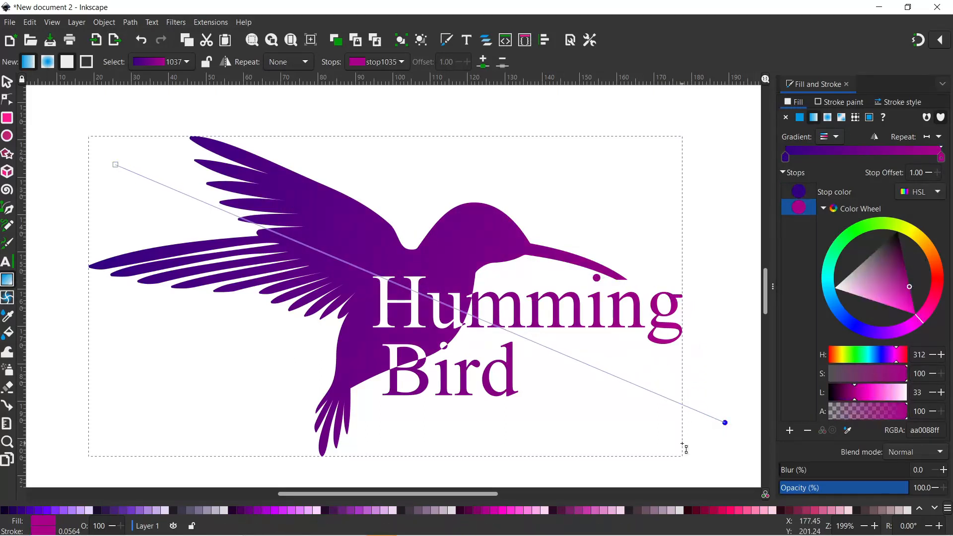
click(7, 81)
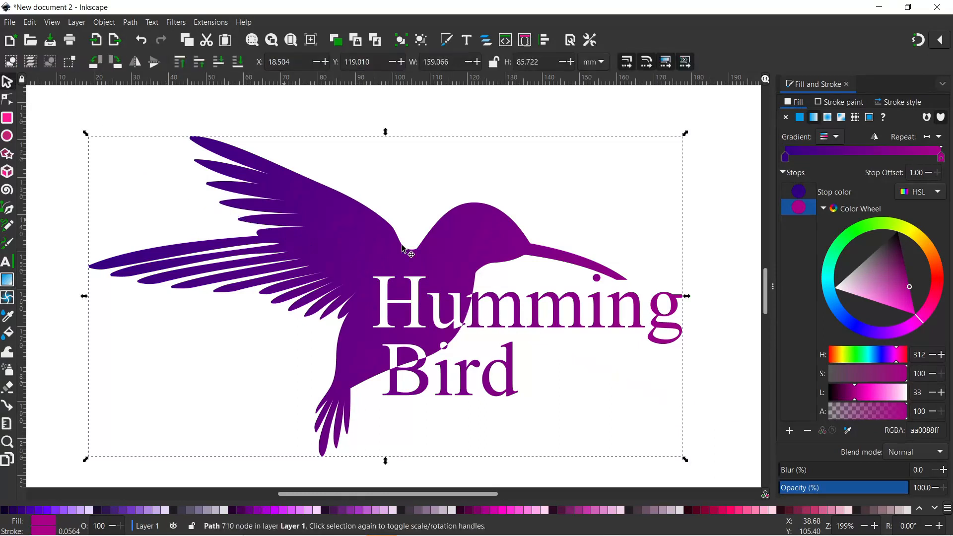
click(725, 159)
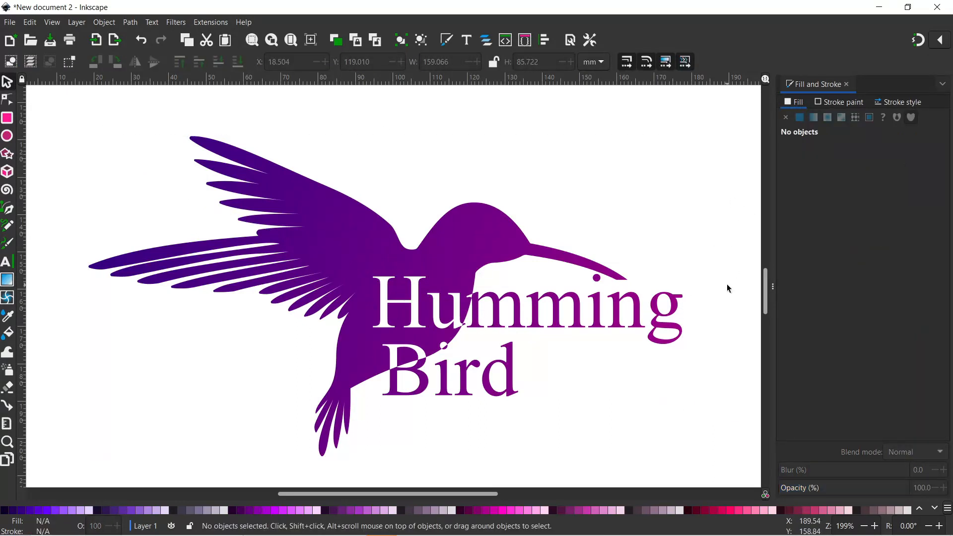
drag(726, 284, 701, 277)
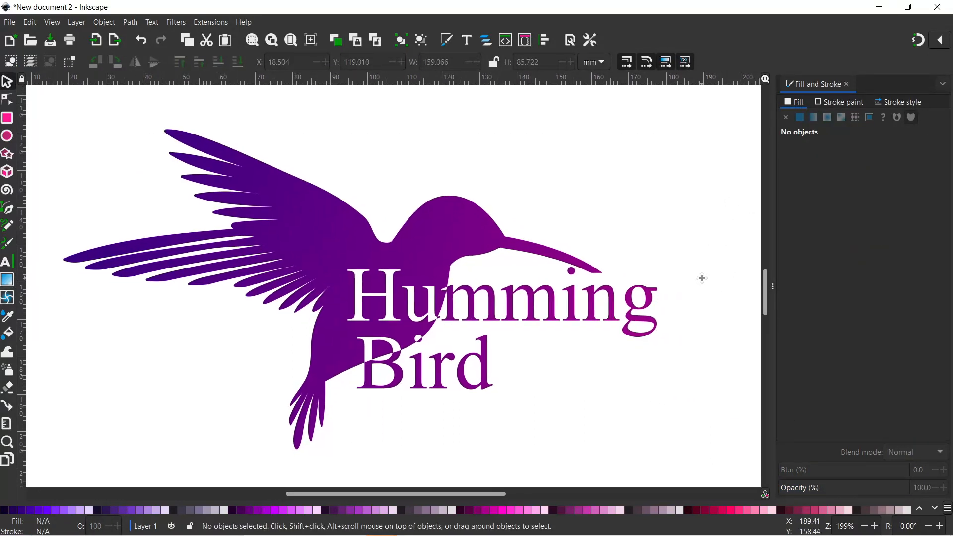